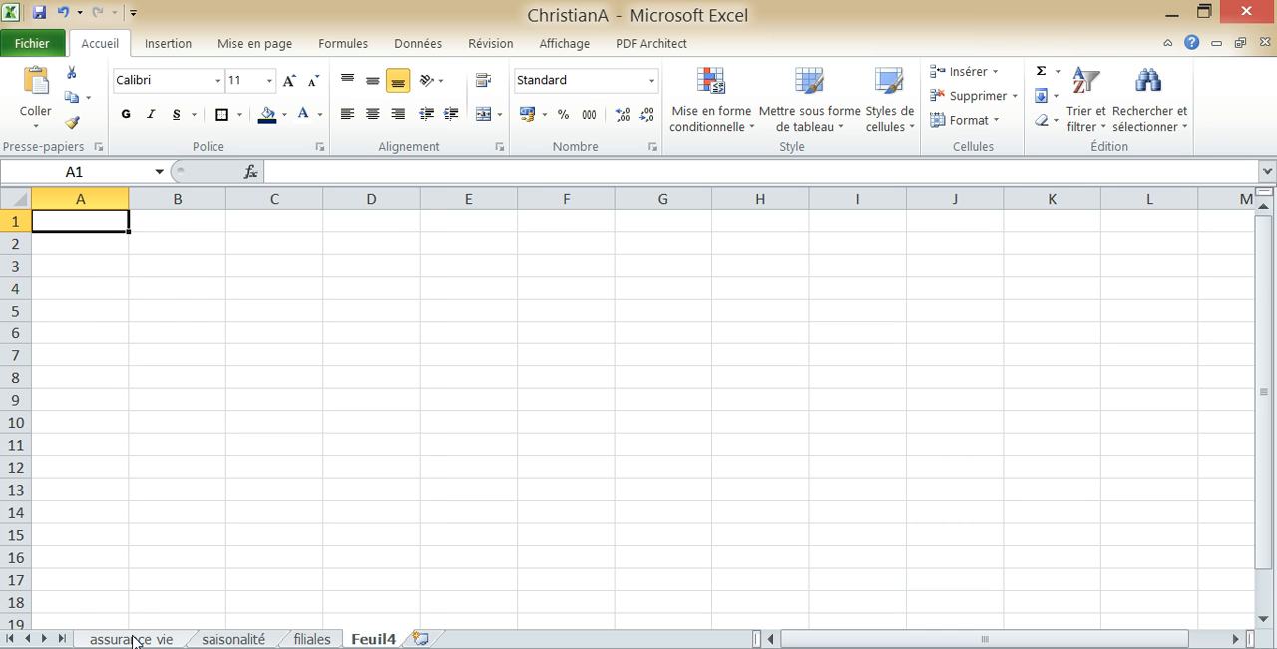
On the assurance vie sheet, set the anticipated interest rate in C6 to 1,5%
left_click(133, 639)
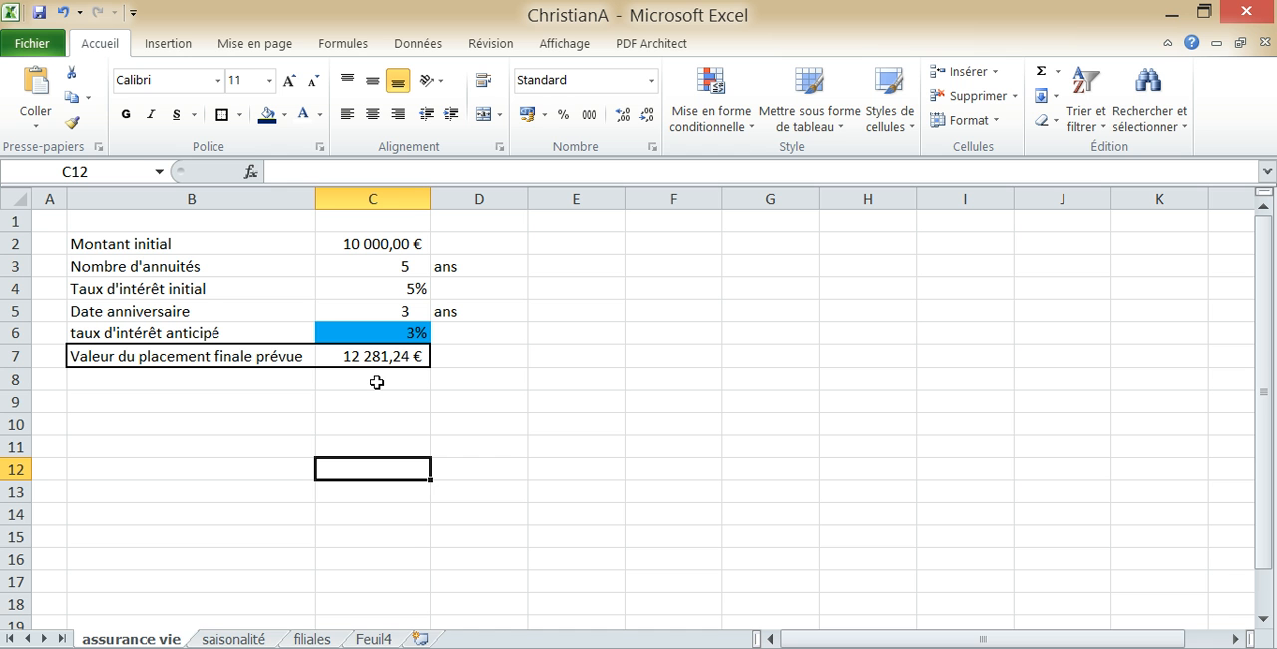
left_click(355, 336)
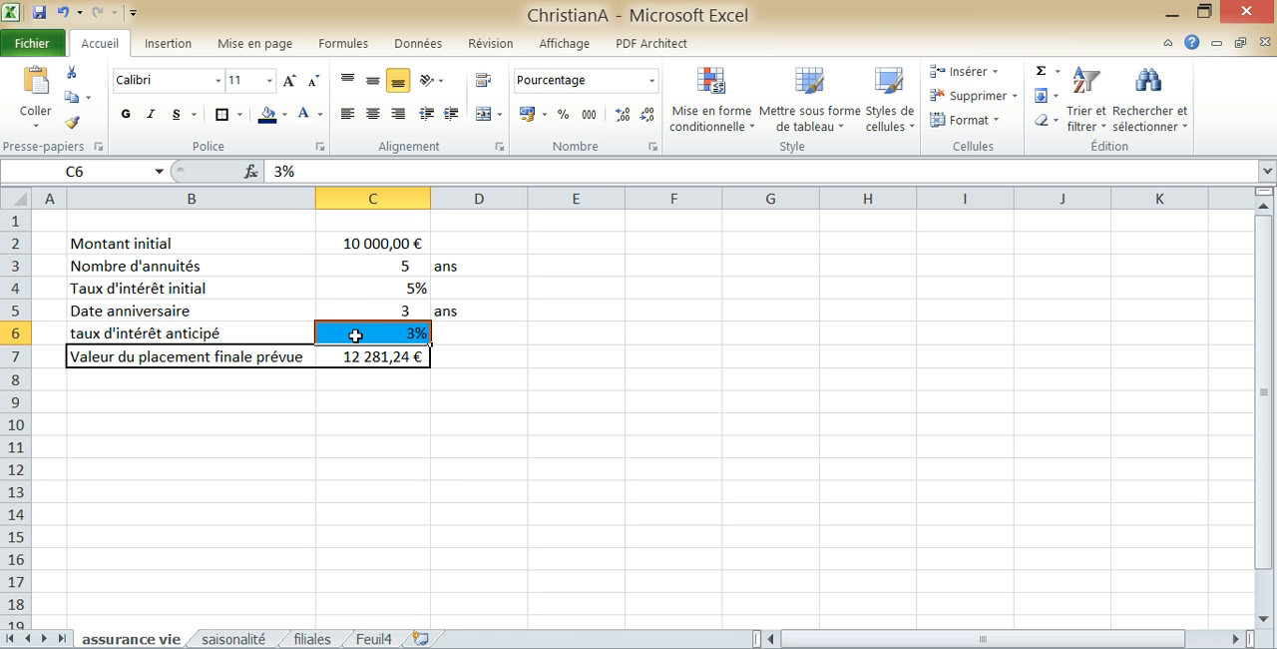
type("1,")
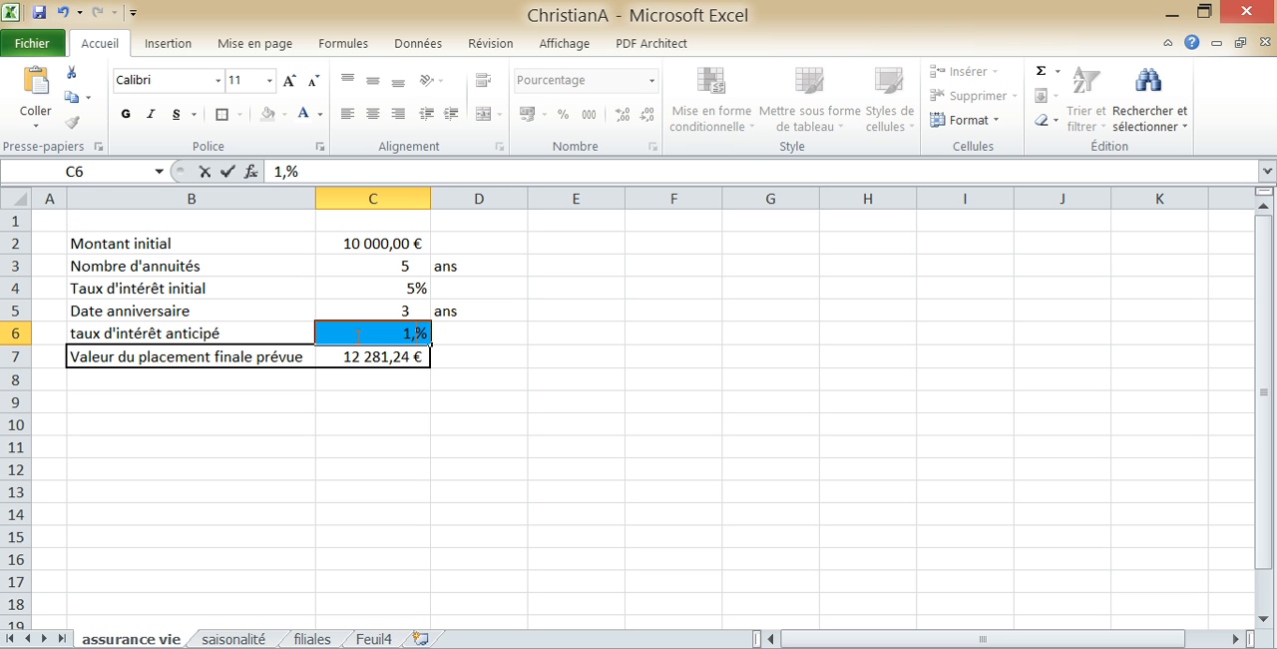
type("5")
key("Return")
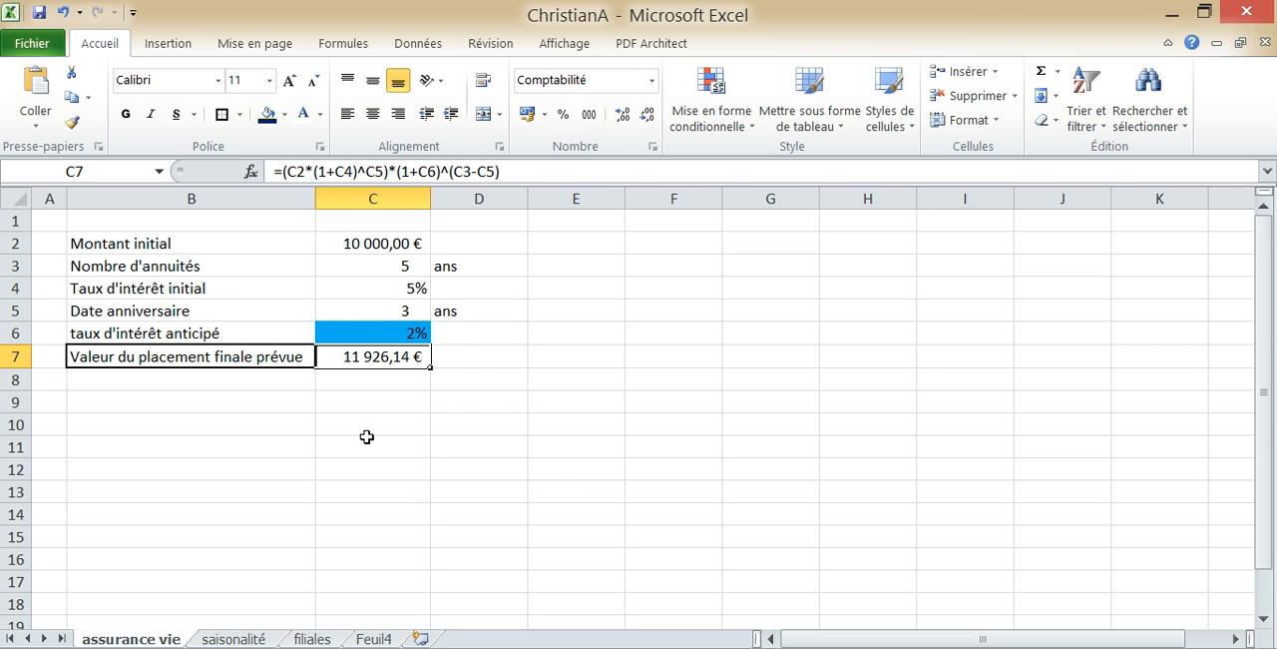
Examine the yearly line chart and the monthly data table for 2003 to 2013 on the saisonalité sheet
left_click(234, 639)
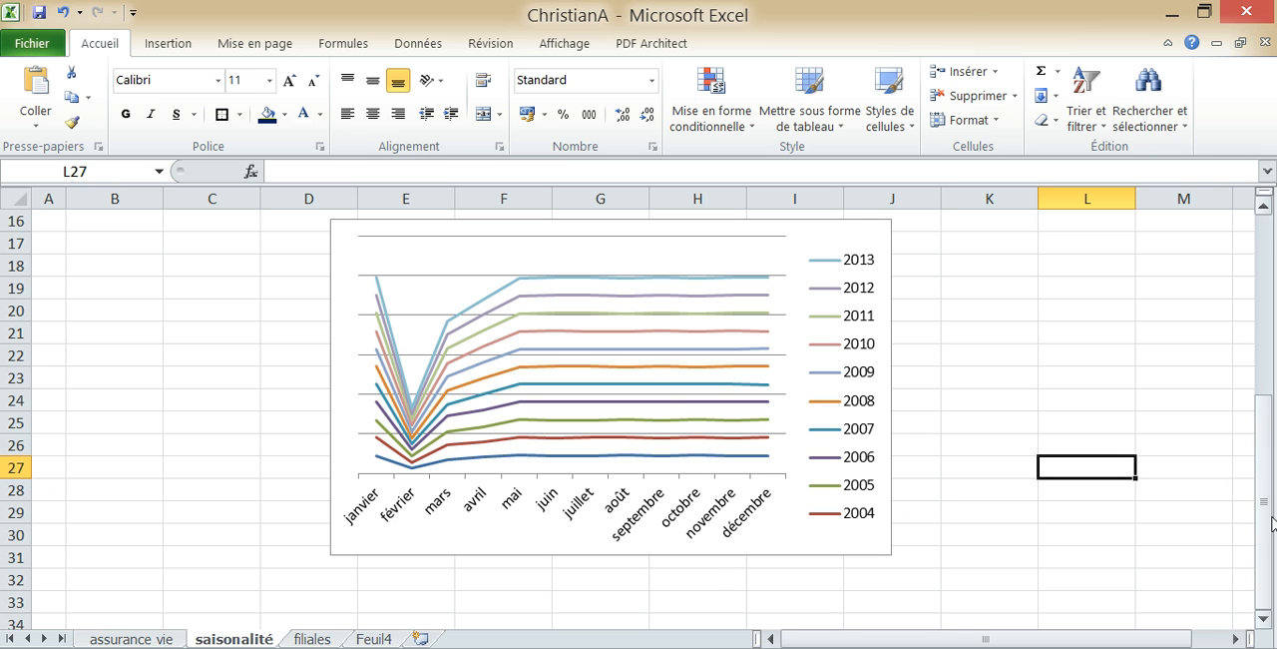
mouse_move(505, 365)
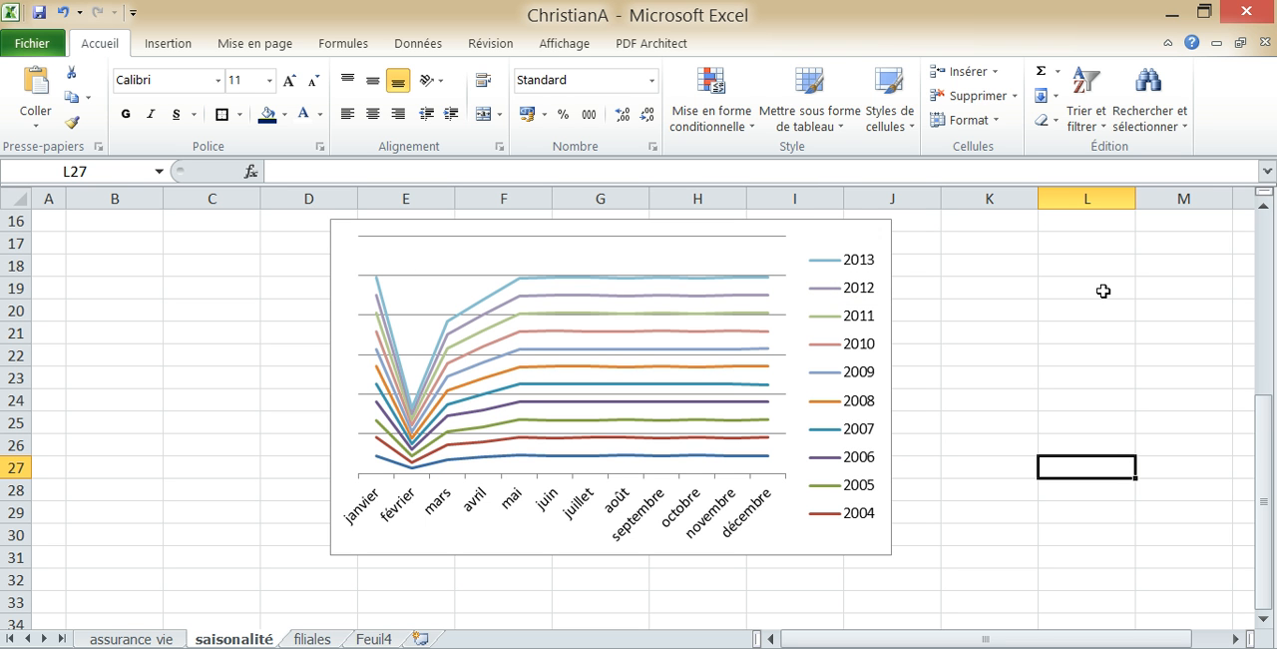
left_click_drag(1264, 438, 1263, 414)
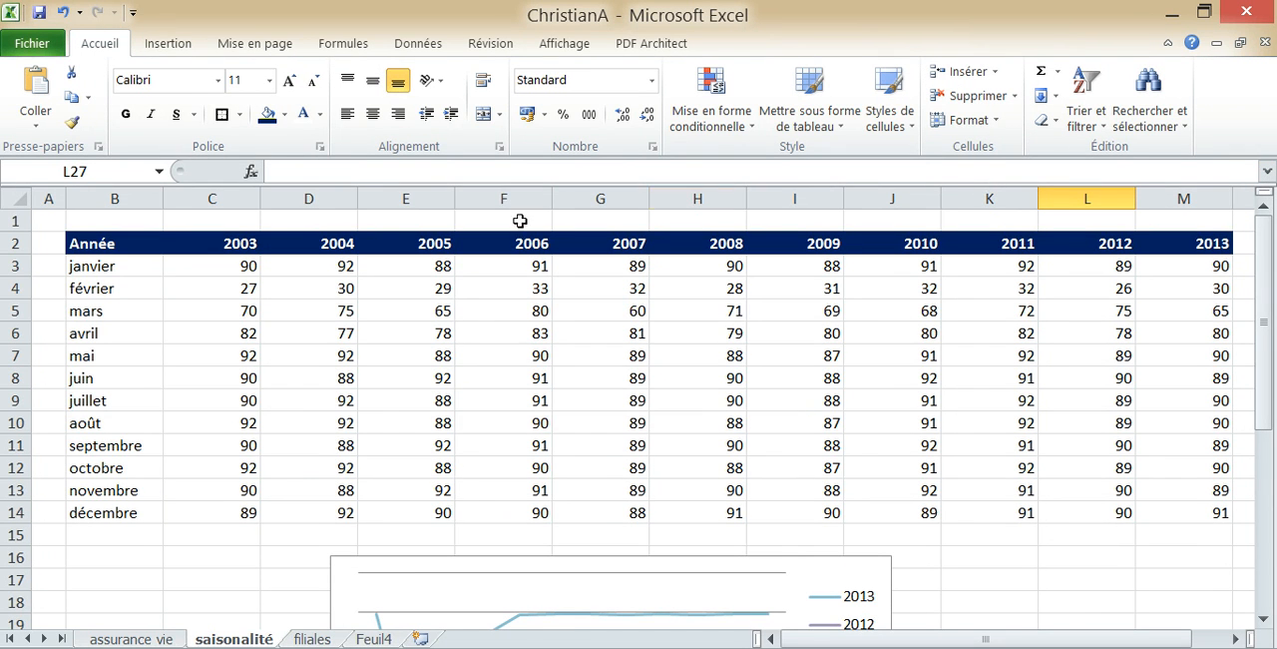
Look through the 2012 and 2013 amounts of the subsidiaries on the filiales sheet
left_click(330, 639)
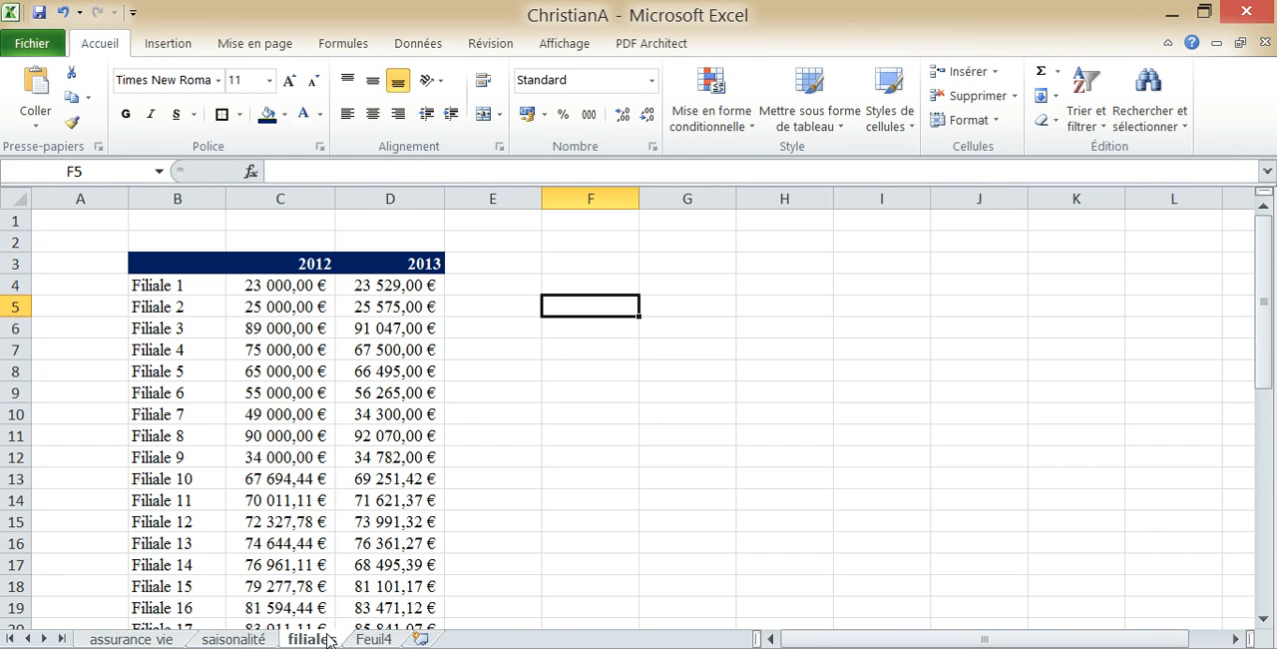
key("Down")
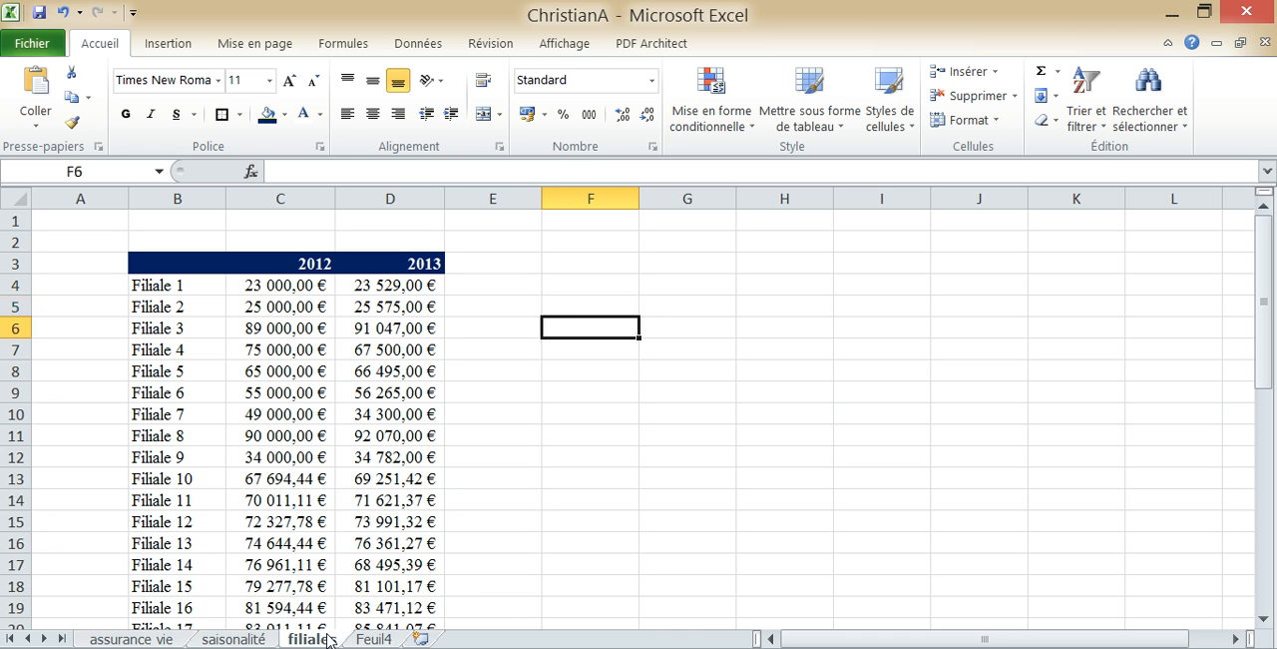
key("Left")
key("Left")
key("Left")
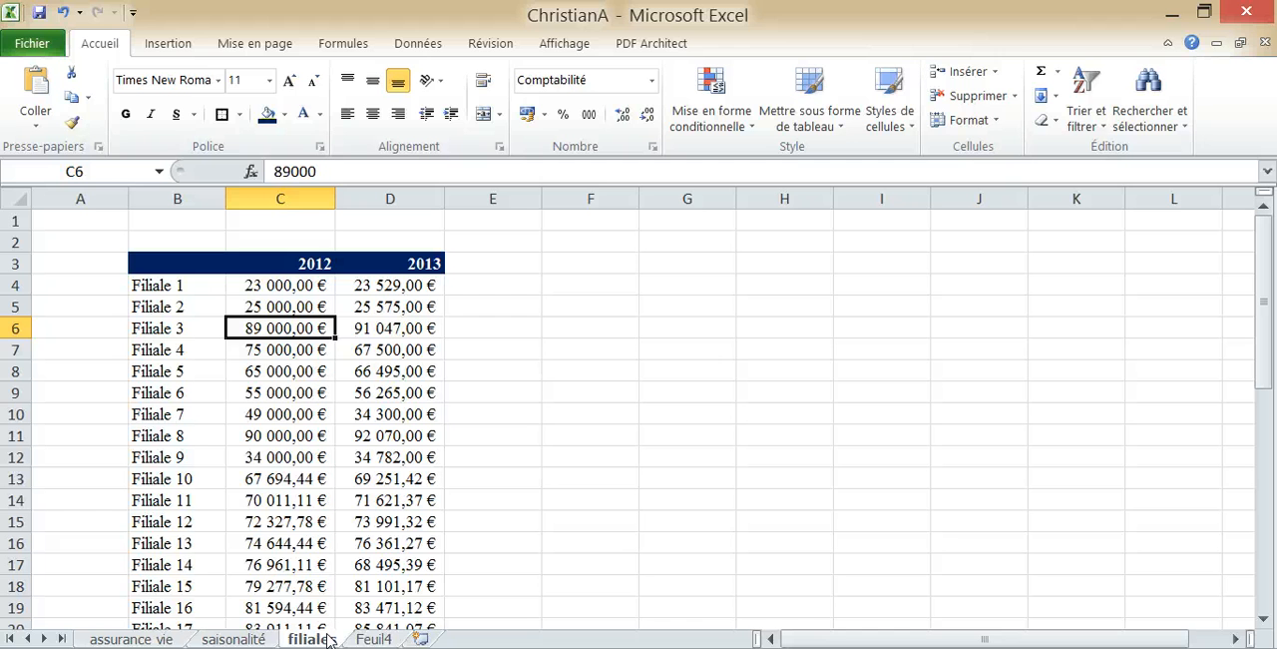
key("Down")
key("Down")
key("Down")
key("Down")
key("Down")
key("Down")
key("Down")
key("Down")
key("Down")
key("Down")
key("Down")
key("Down")
key("Down")
key("Down")
key("Down")
key("Down")
key("Down")
key("Down")
key("Down")
key("Down")
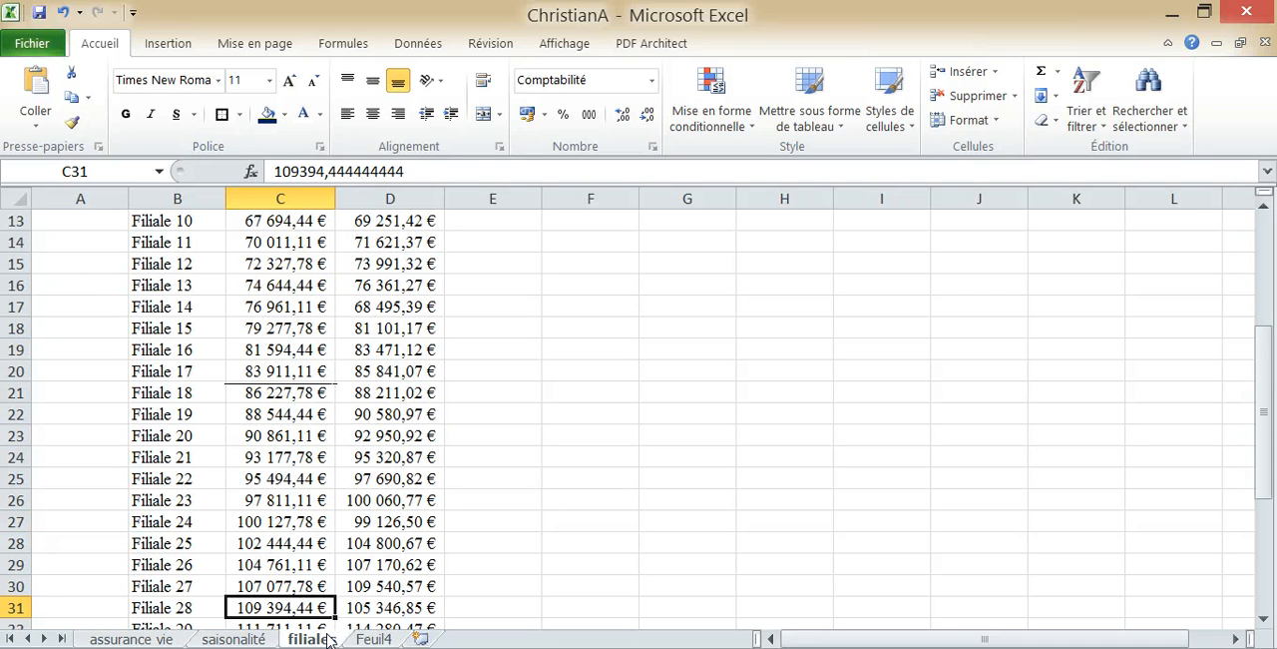
key("Right")
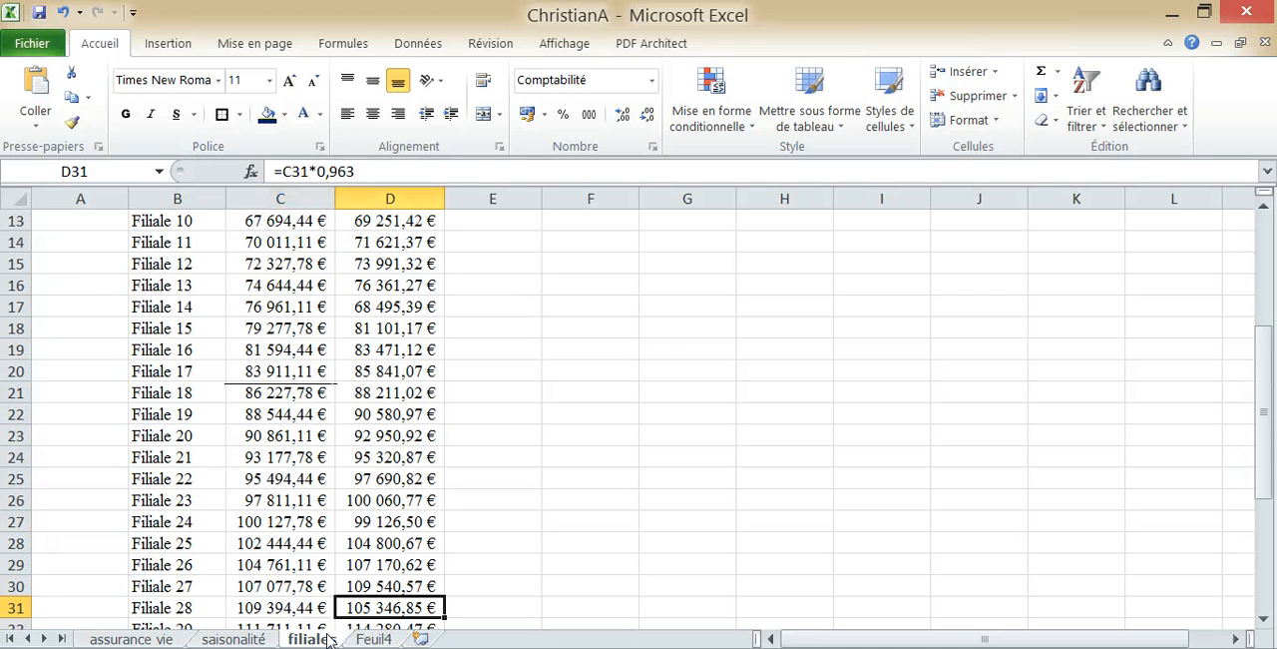
key("Up")
key("Up")
key("Up")
key("Up")
key("Up")
key("Up")
key("Up")
key("Up")
key("Up")
key("Up")
key("Up")
key("Up")
key("Up")
key("Up")
key("Up")
key("Up")
key("Up")
key("Up")
key("Up")
key("Up")
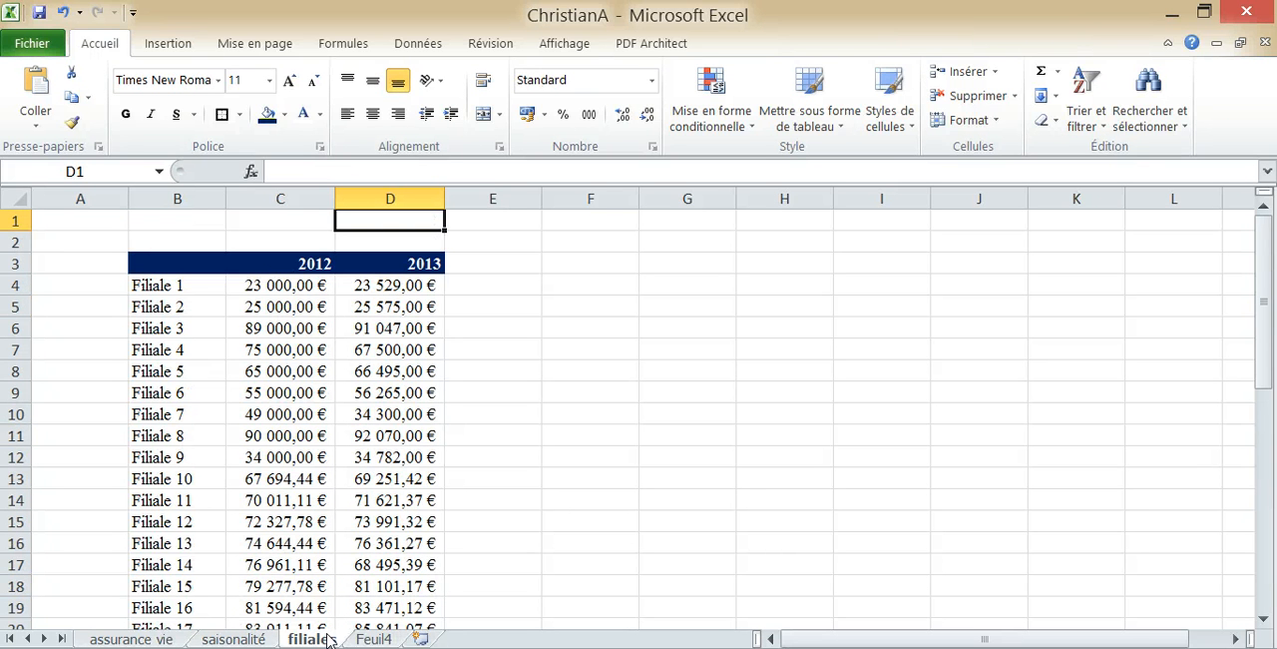
left_click(403, 305)
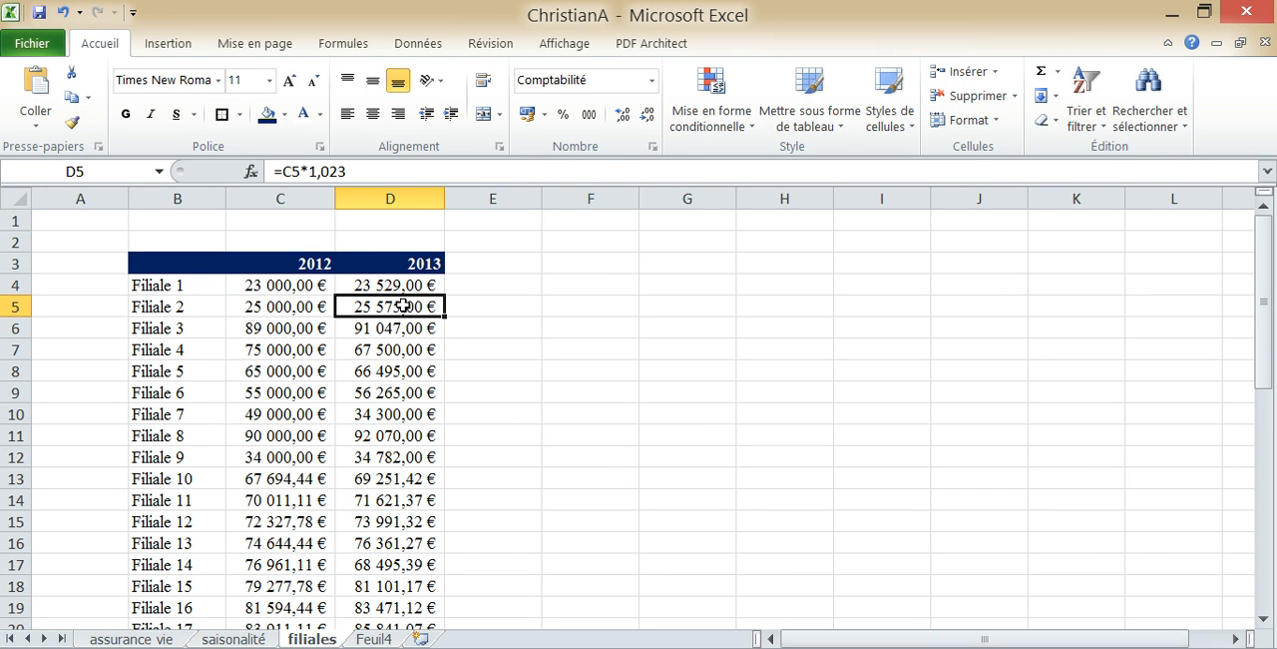
Add a less-than conditional formatting rule to D4 comparing it with =$C4, using light red fill with dark red text
left_click(384, 285)
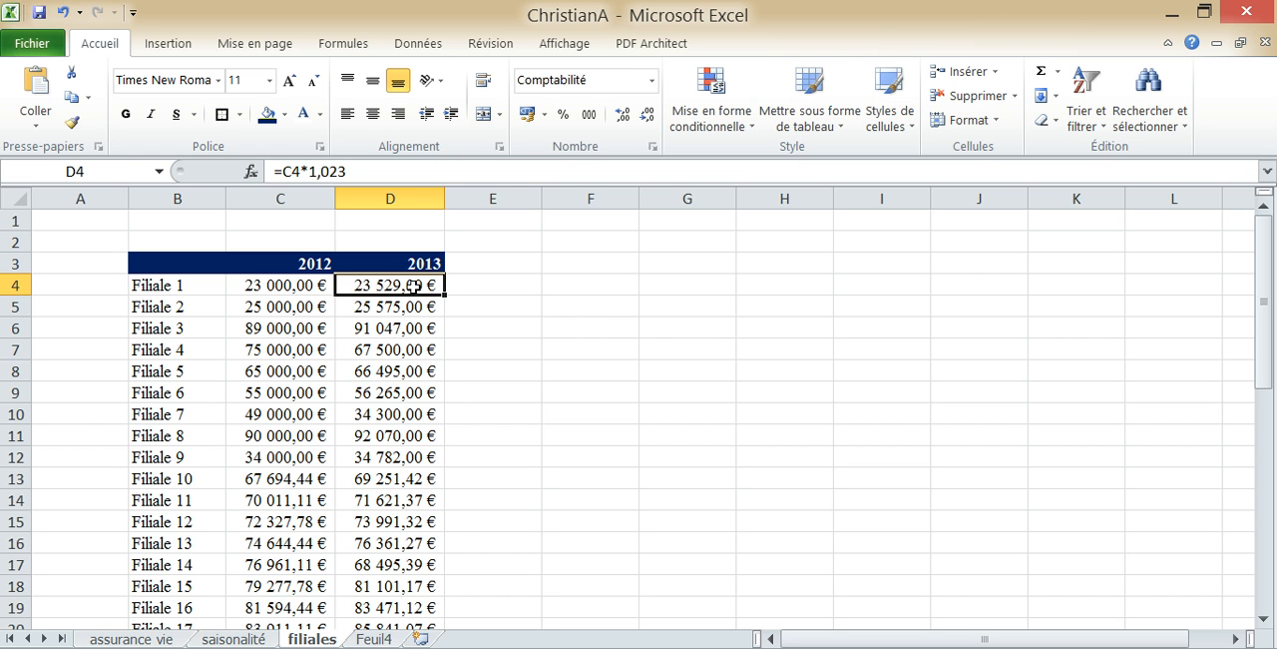
left_click(723, 136)
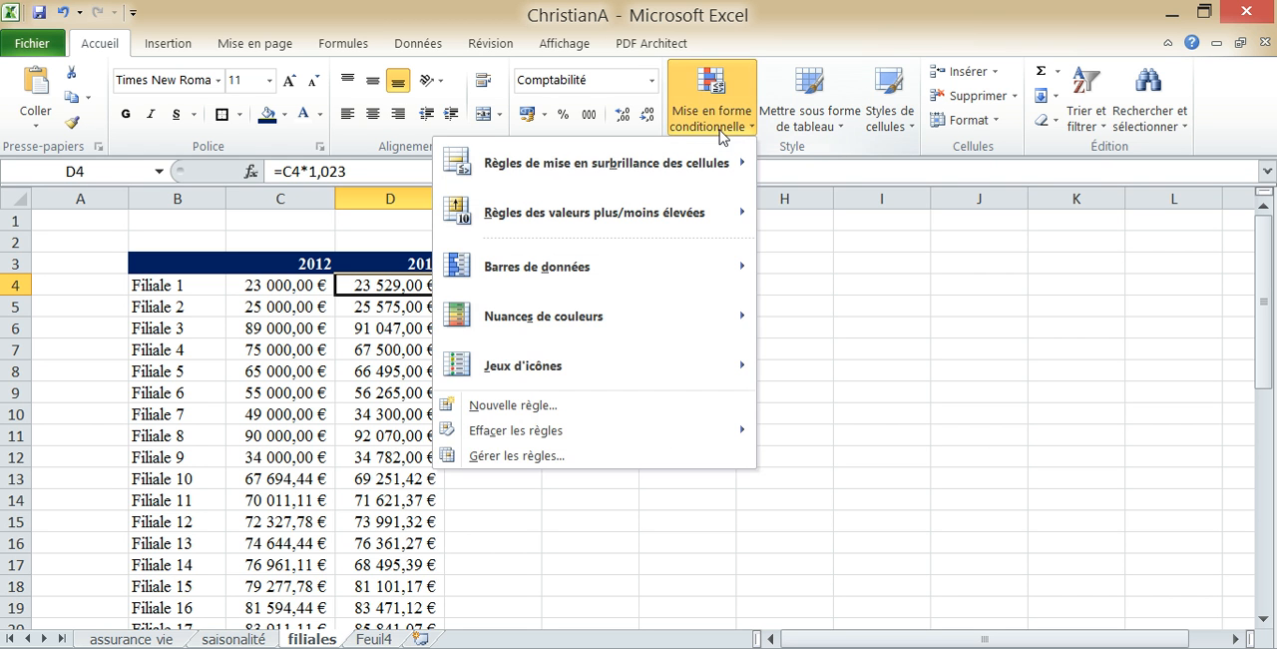
mouse_move(683, 172)
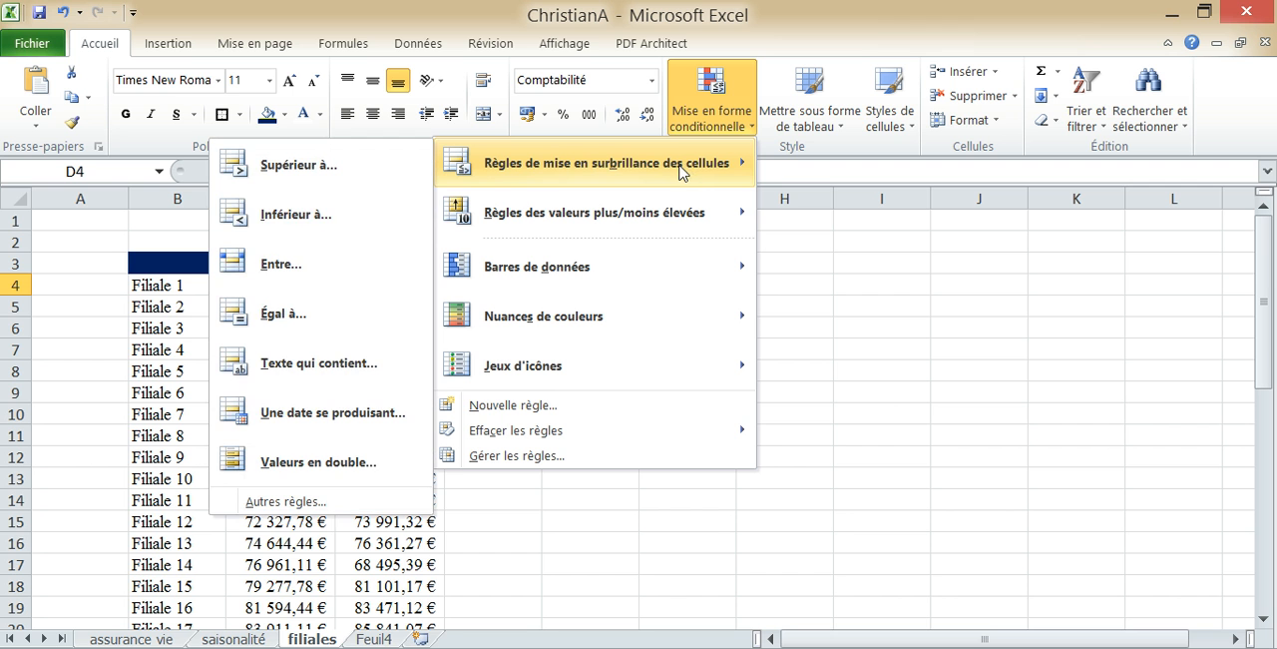
left_click(375, 211)
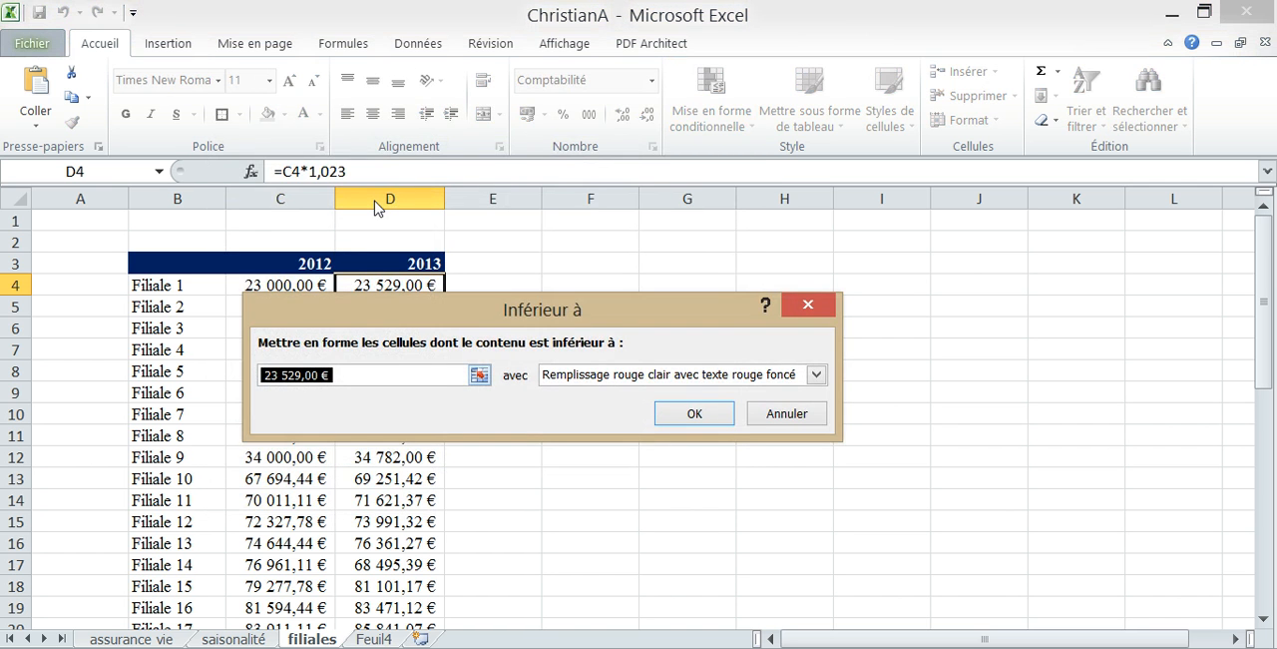
left_click(283, 286)
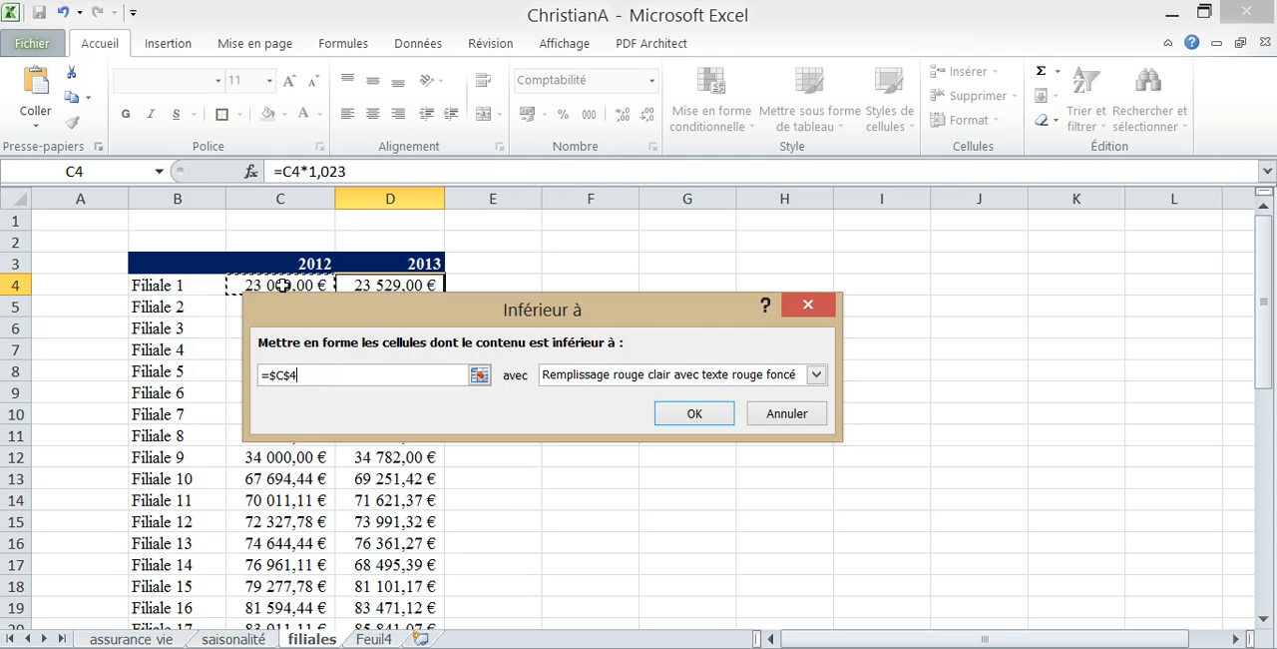
key("BackSpace")
key("BackSpace")
type("4")
left_click(685, 411)
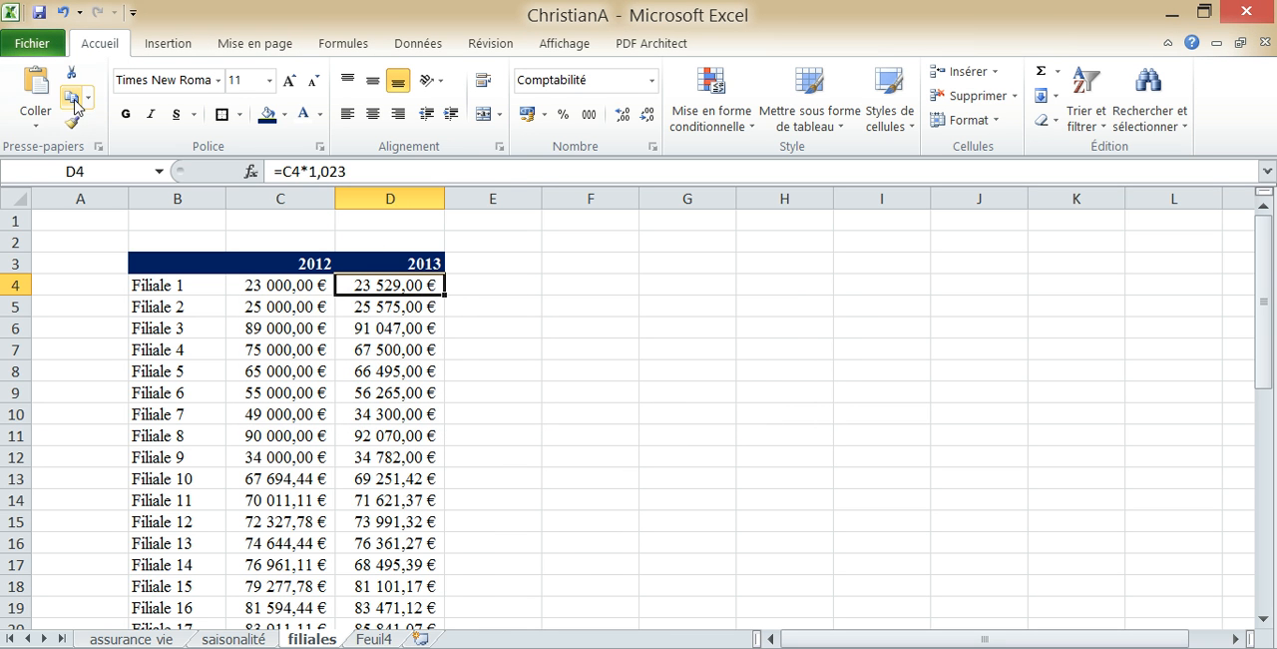
Copy the formatting of D4 down the 2013 column of the subsidiaries table with the format painter
left_click(72, 122)
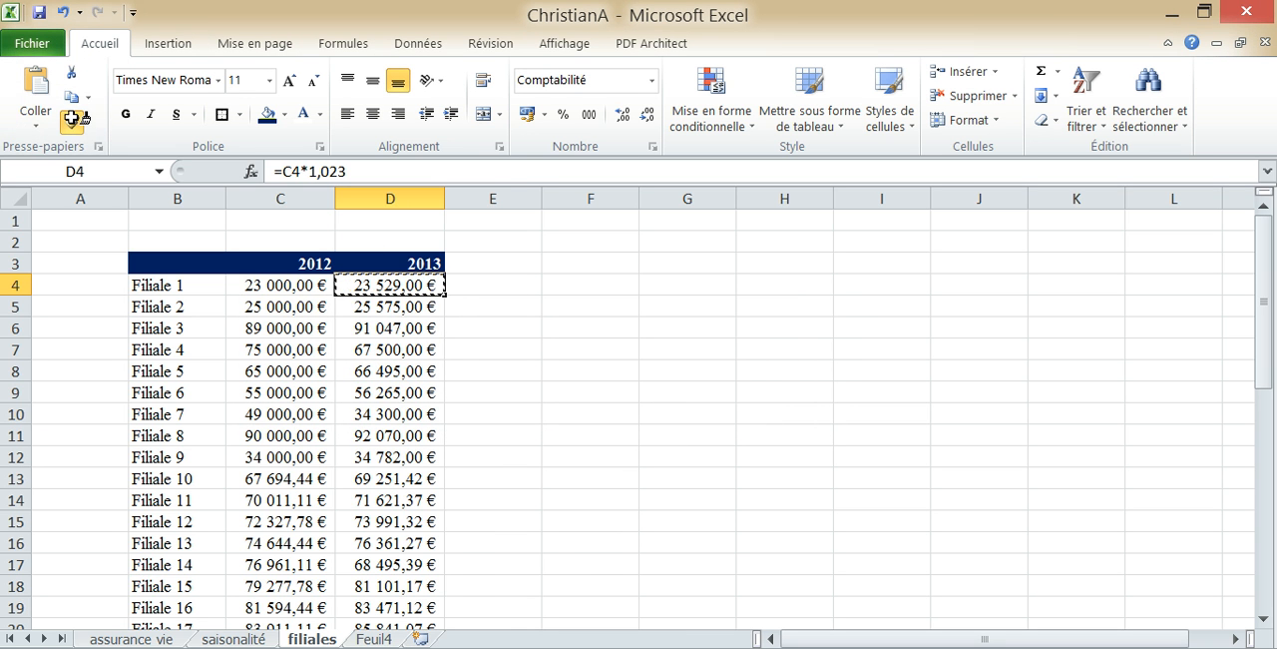
mouse_move(419, 285)
left_mouse_down()
mouse_move(419, 564)
mouse_move(439, 599)
mouse_move(391, 469)
mouse_move(393, 587)
mouse_move(375, 524)
left_mouse_up()
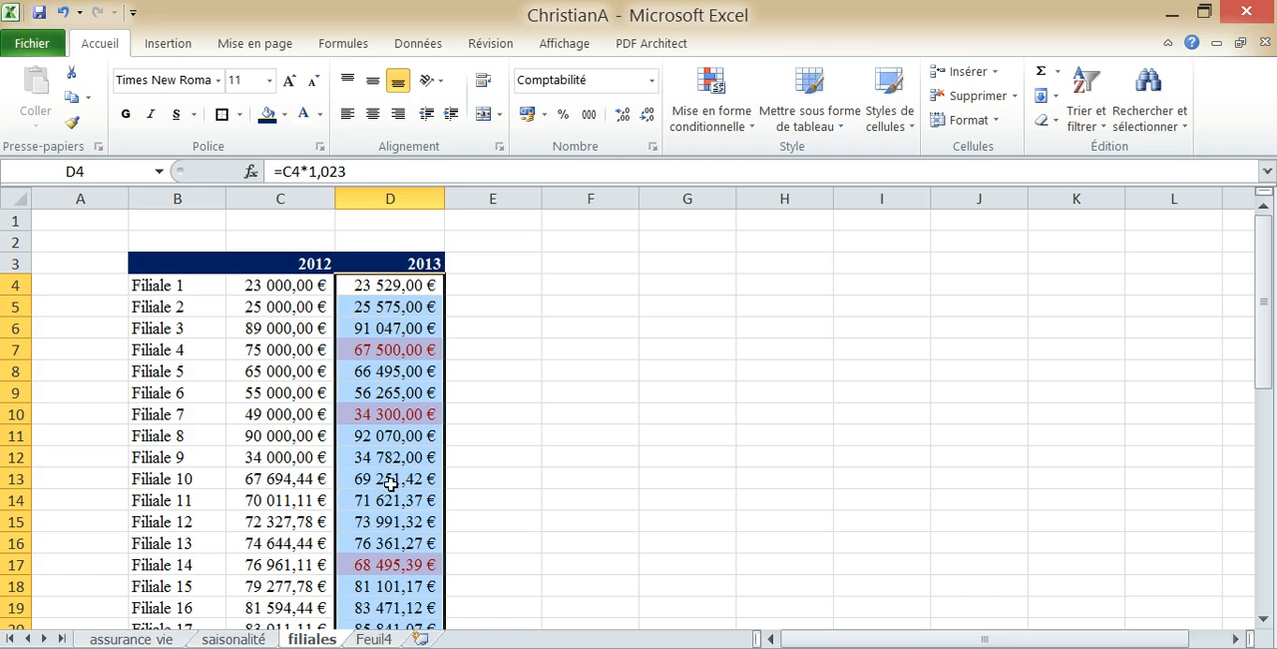
left_click(459, 364)
key("Left")
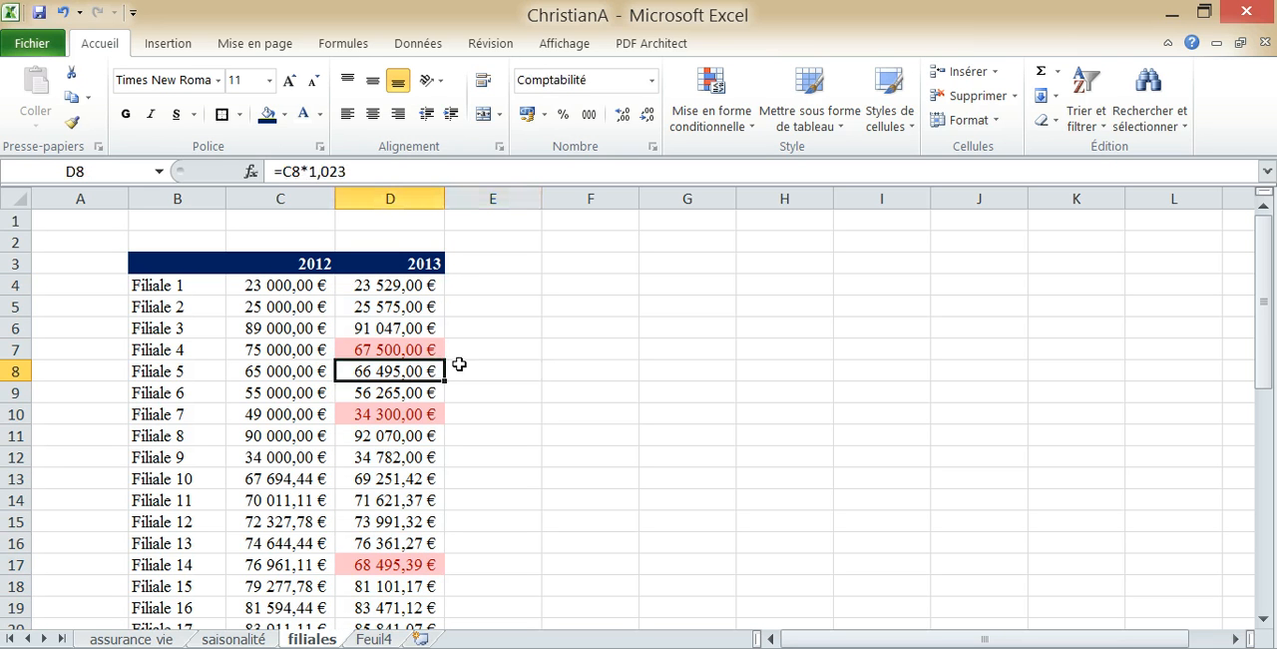
key("Up")
key("Down")
key("Down")
key("Down")
key("Down")
key("Down")
key("Down")
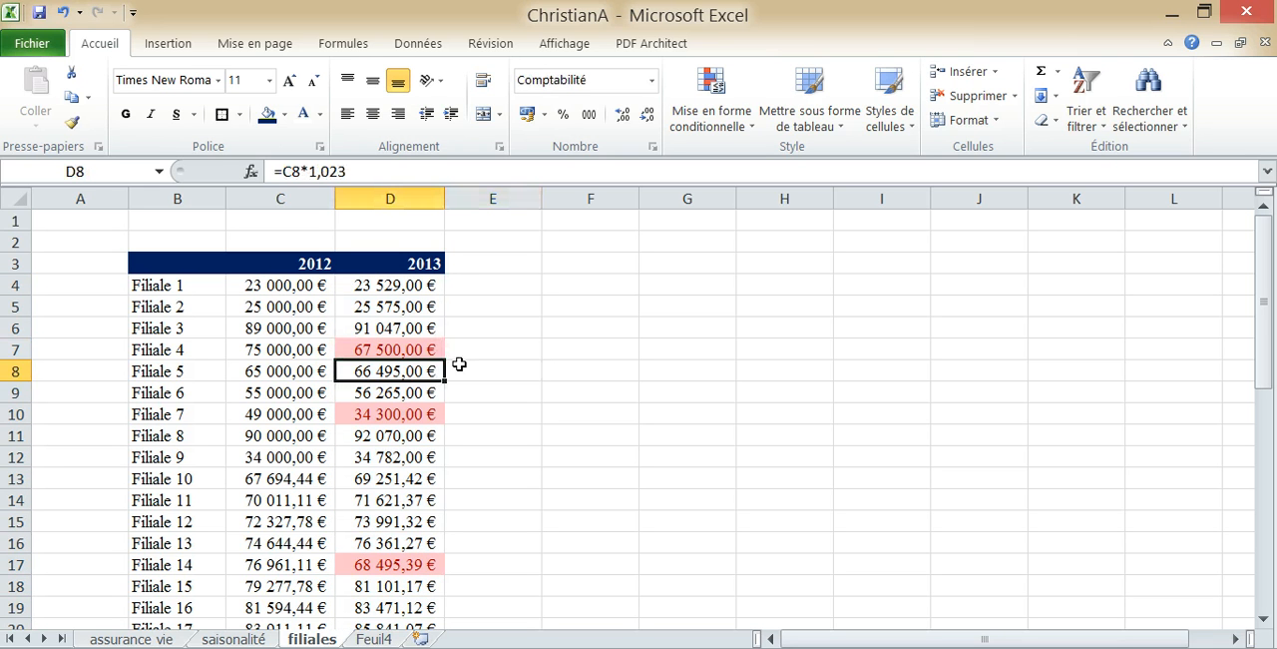